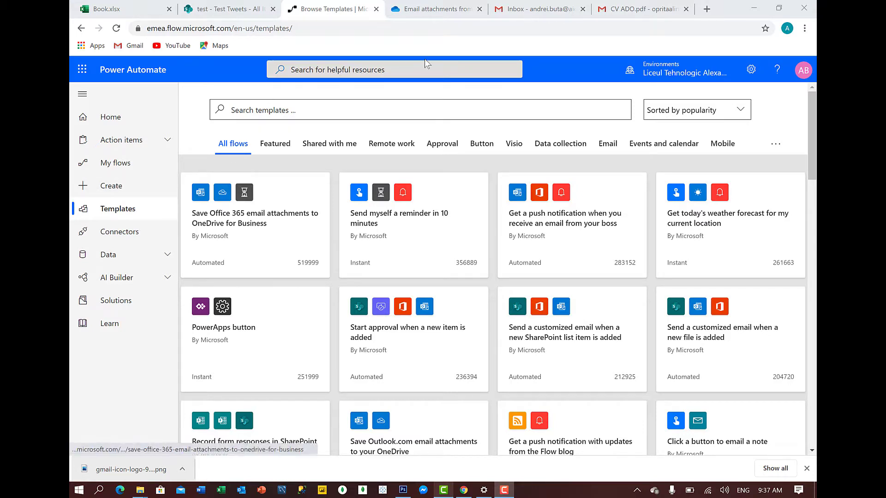
Search templates for 'outlook' and open the 'Save Outlook.com email attachments to your OneDrive' template
left_click(332, 102)
type("o")
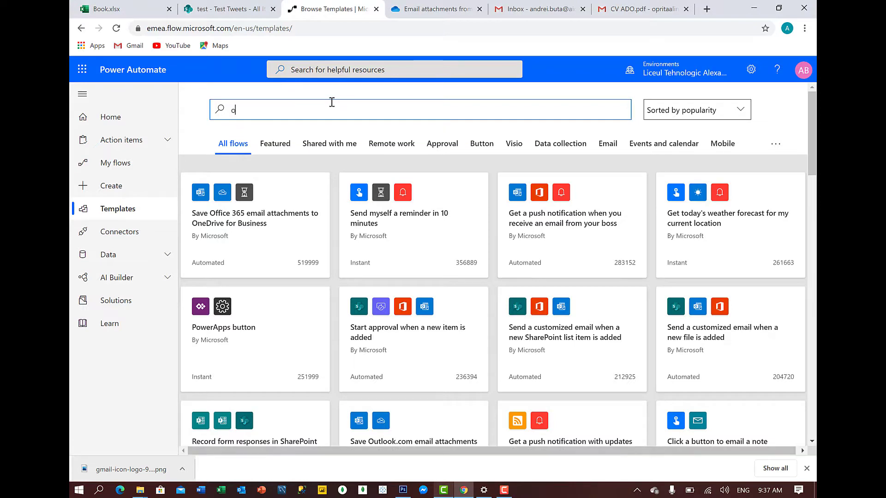
type("utlook")
key("Return")
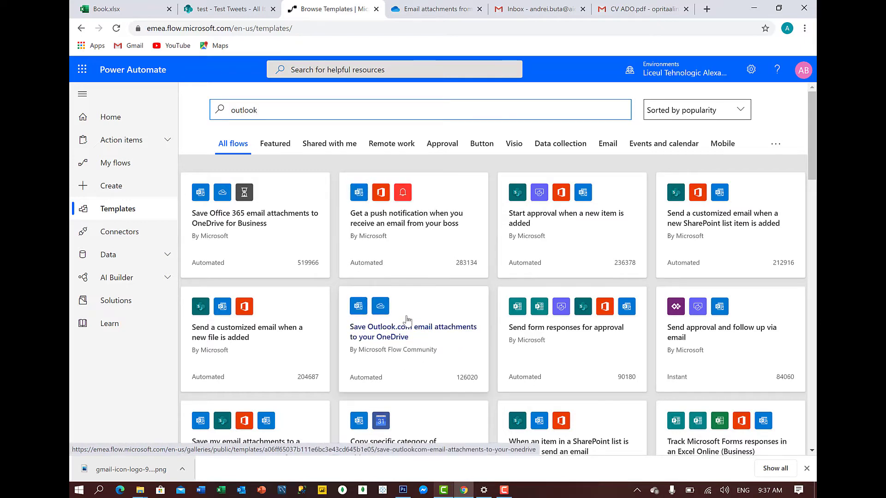
left_click(400, 332)
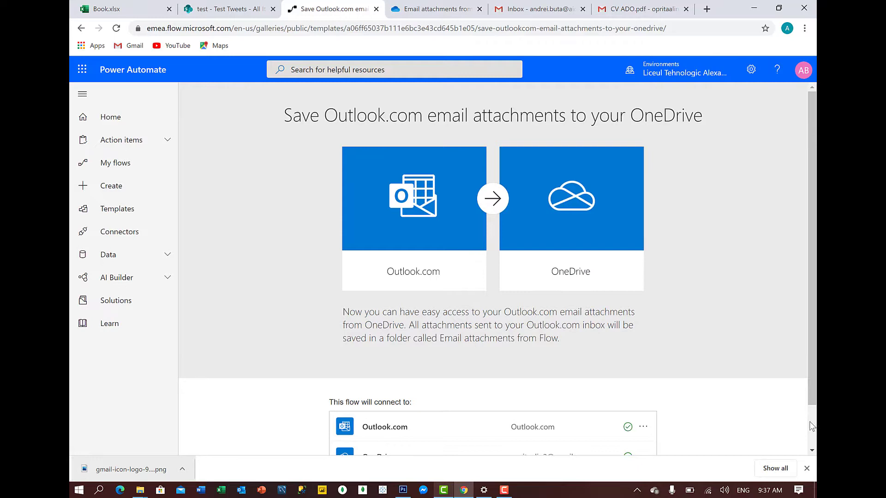
scroll(809, 422, "down", 2)
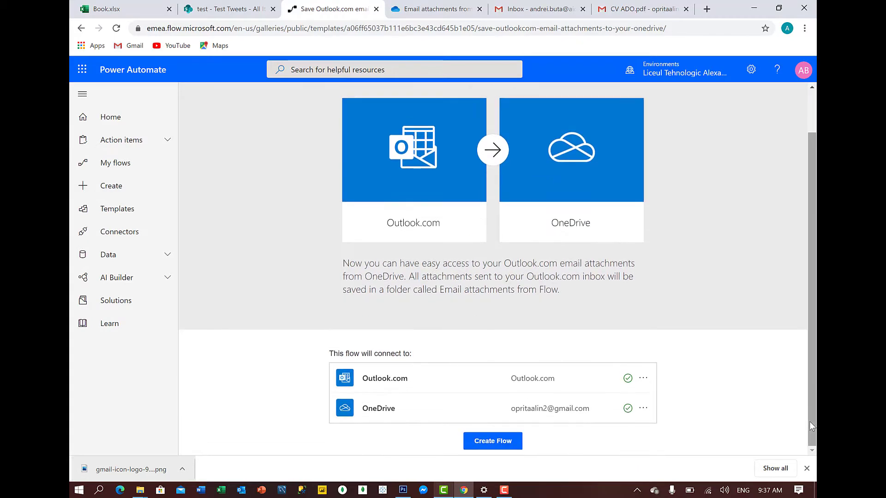
Create the flow, open it for editing, and insert a new action after the On new email trigger
left_click(496, 442)
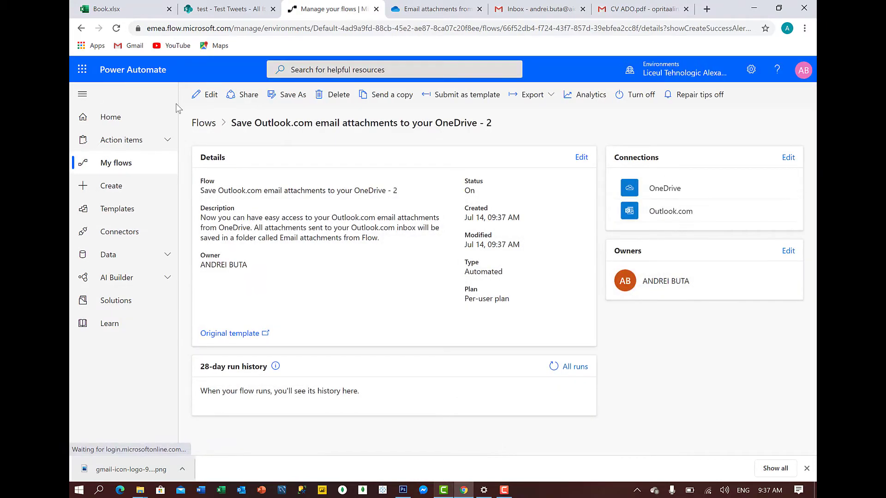
left_click(211, 95)
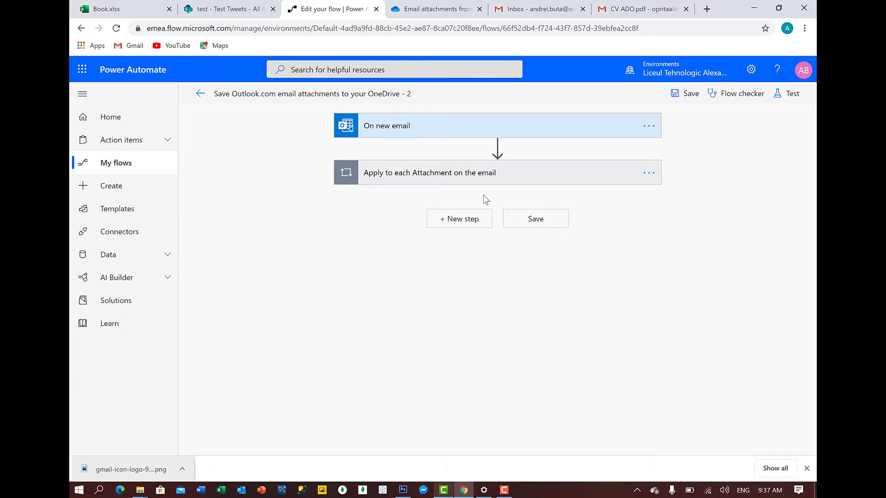
left_click(496, 135)
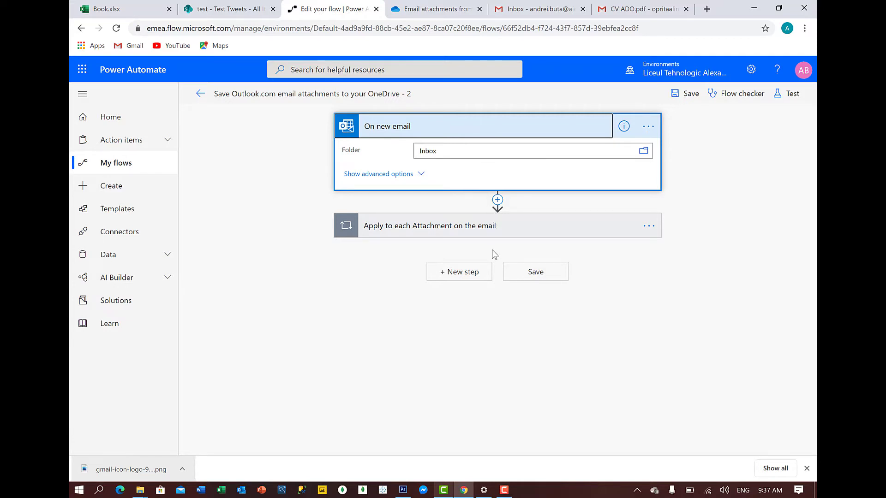
left_click(497, 200)
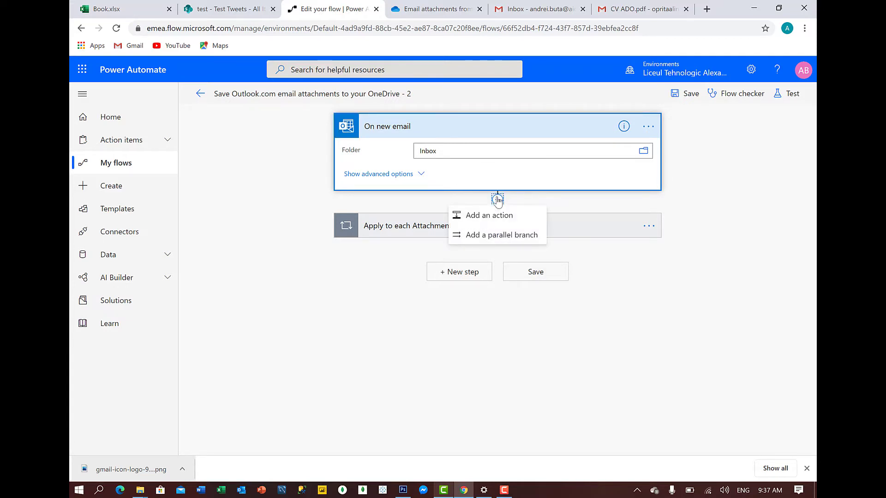
left_click(502, 217)
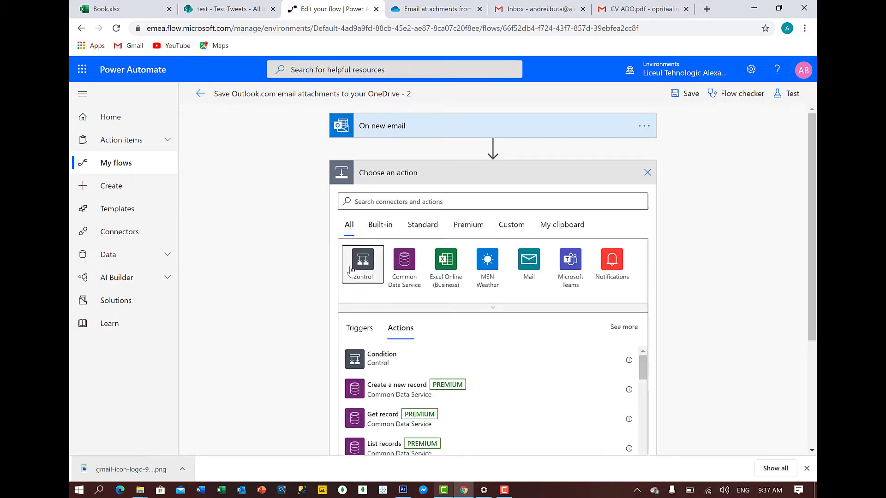
Add a Control Condition testing whether the email Body contains 'invoice'
left_click(351, 270)
left_click(351, 267)
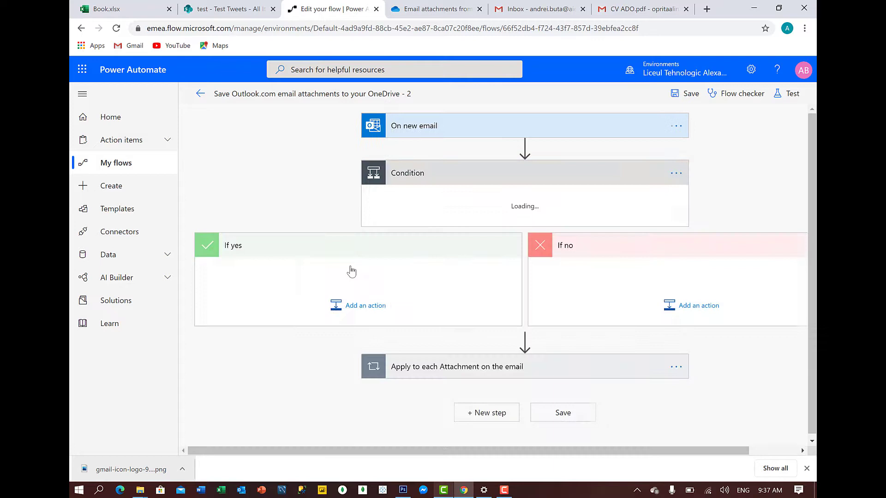
left_click(431, 208)
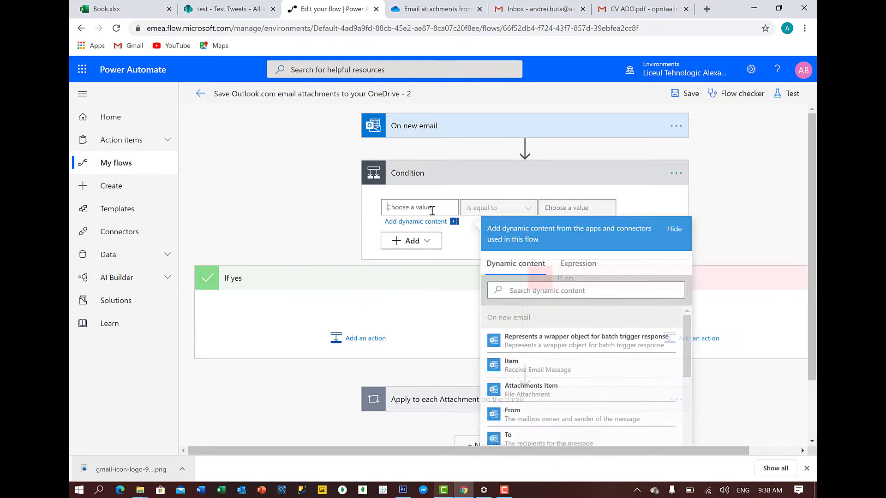
left_click(548, 288)
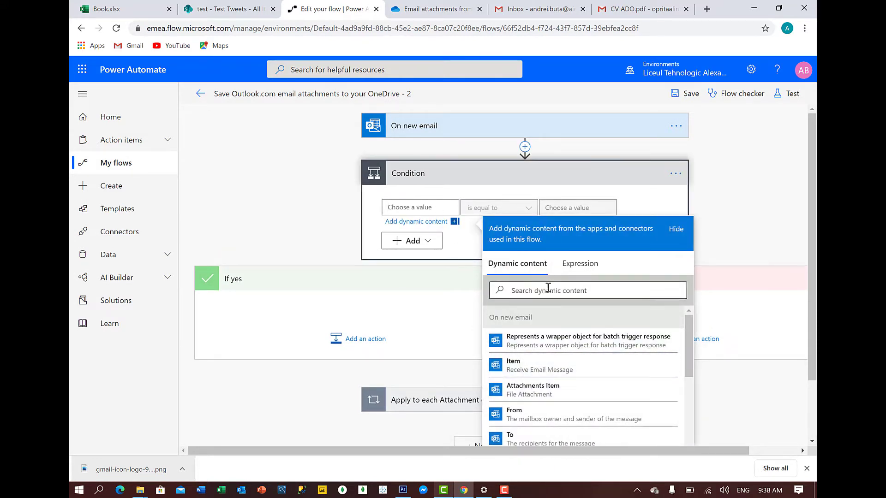
type("body")
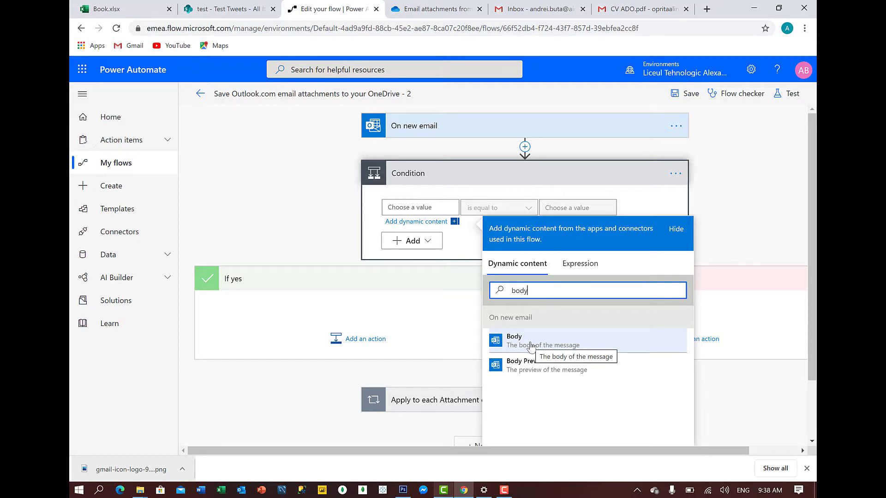
left_click(531, 346)
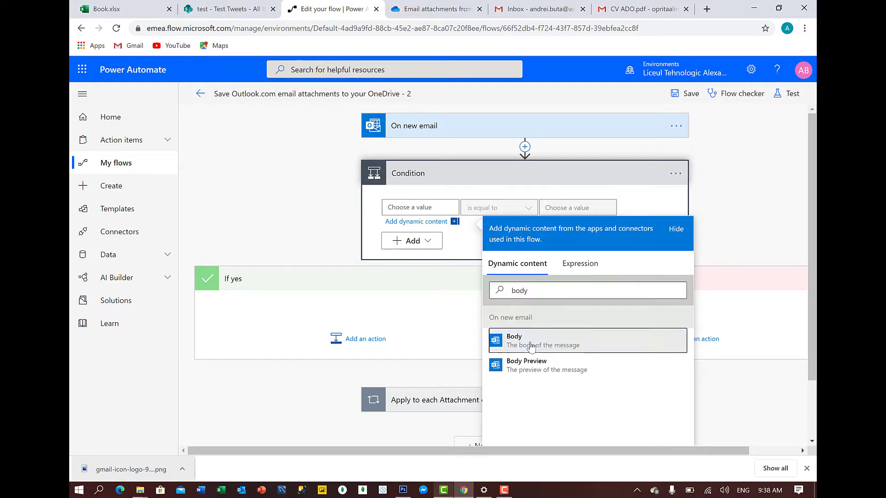
left_click(497, 211)
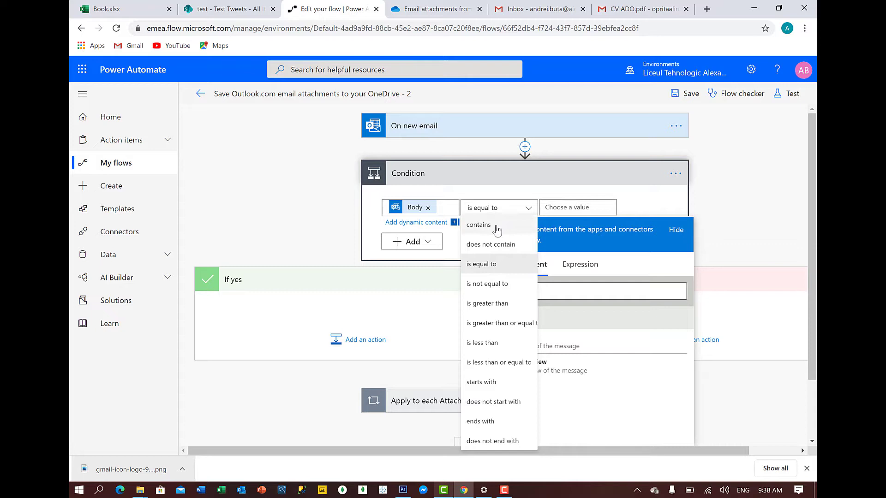
left_click(496, 225)
left_click(571, 207)
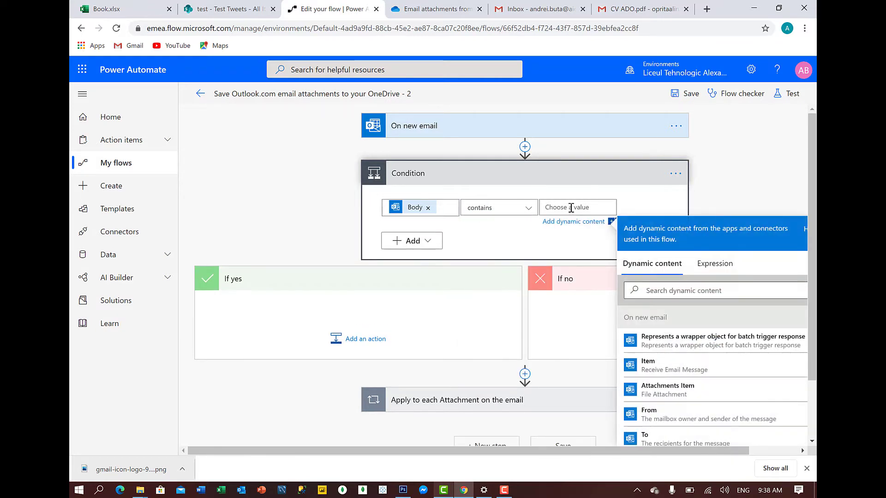
type("invoice")
left_click(508, 237)
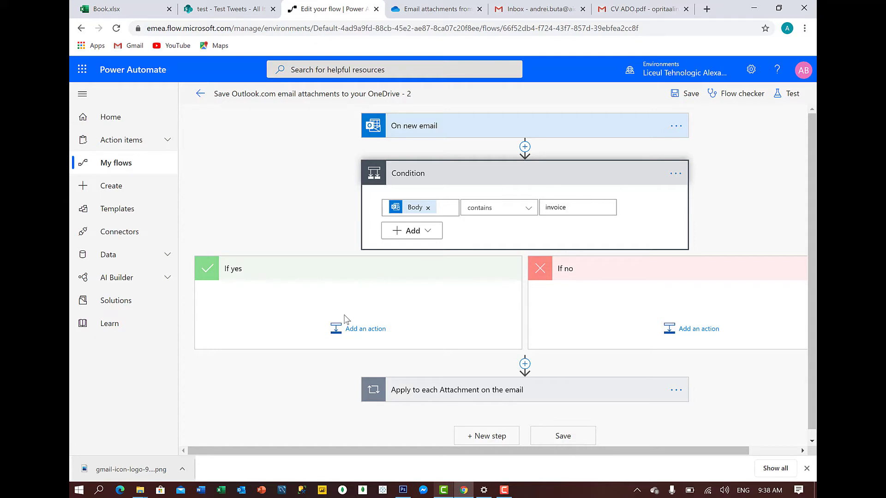
Add a OneDrive for Business Create file action to the If yes branch
left_click(365, 330)
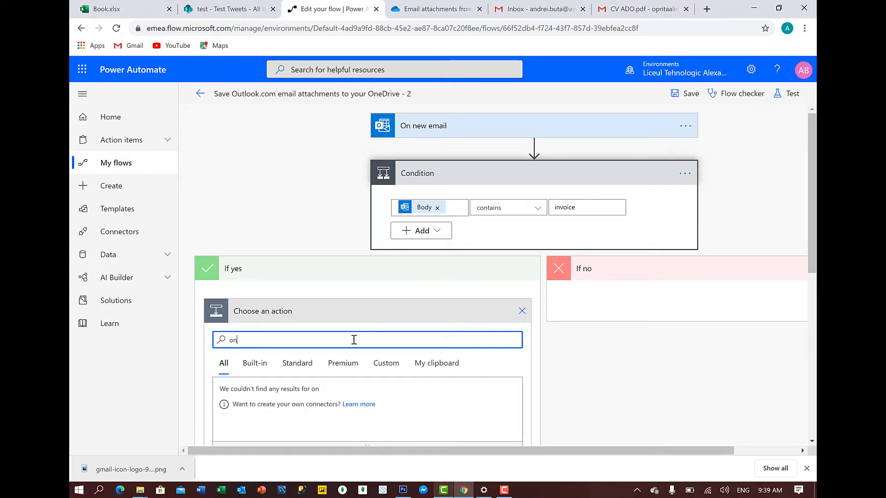
type("edrive")
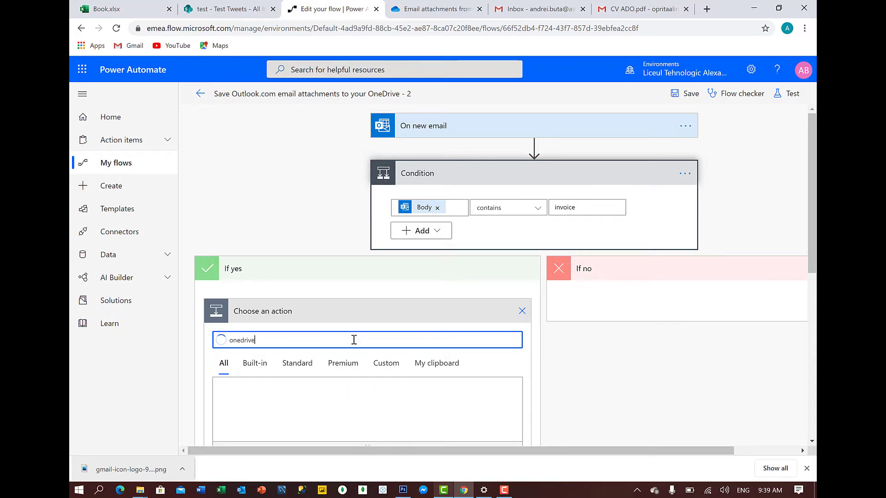
left_click(243, 401)
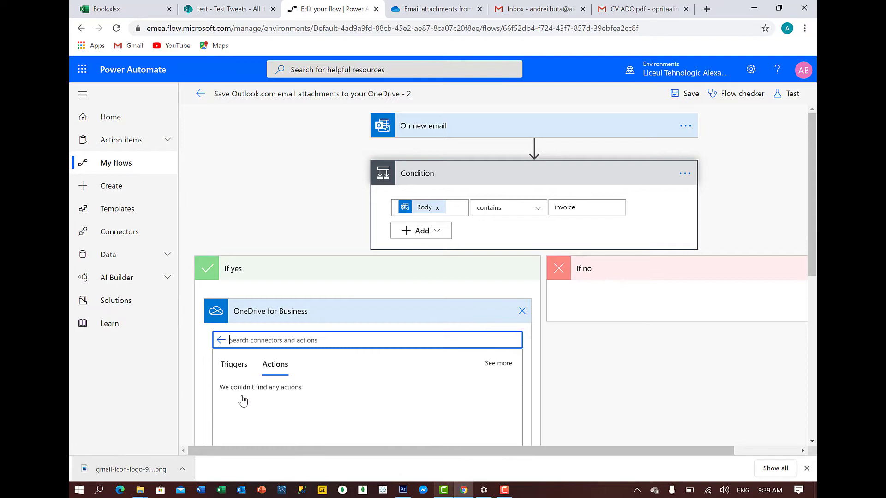
scroll(264, 357, "down", 1)
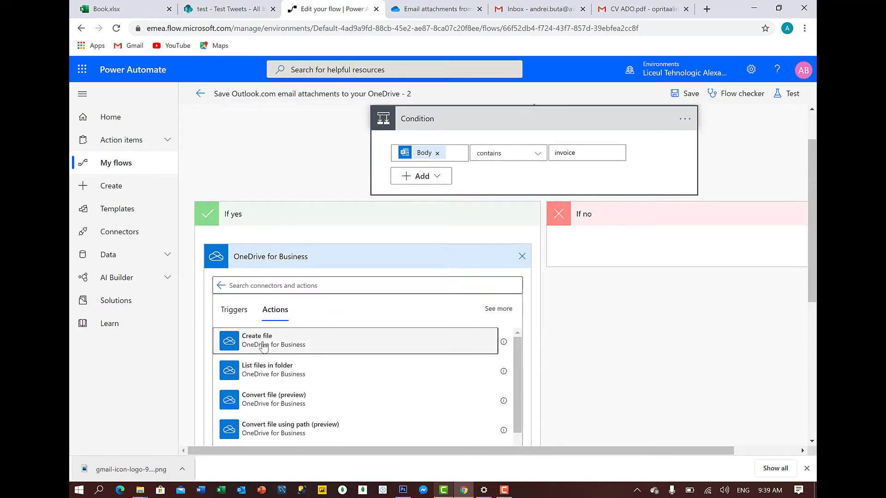
left_click(264, 347)
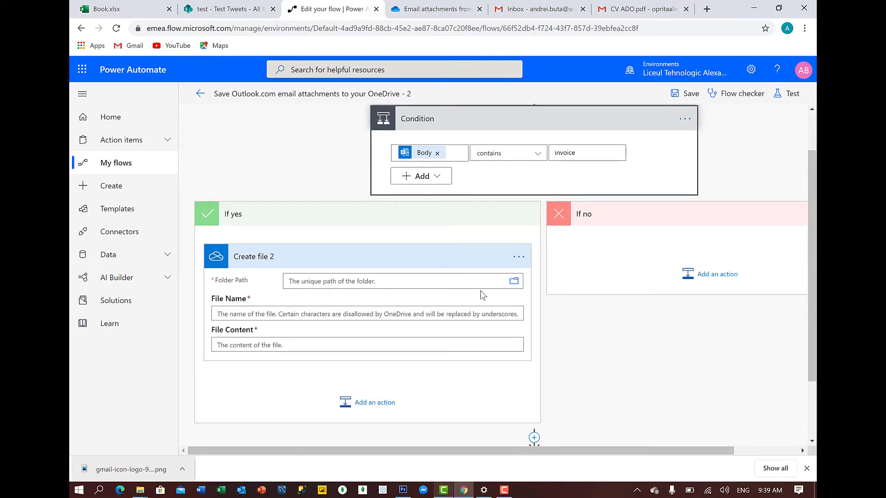
Set the Folder Path to /Email attachments from Flow under the OneDrive root
left_click(512, 283)
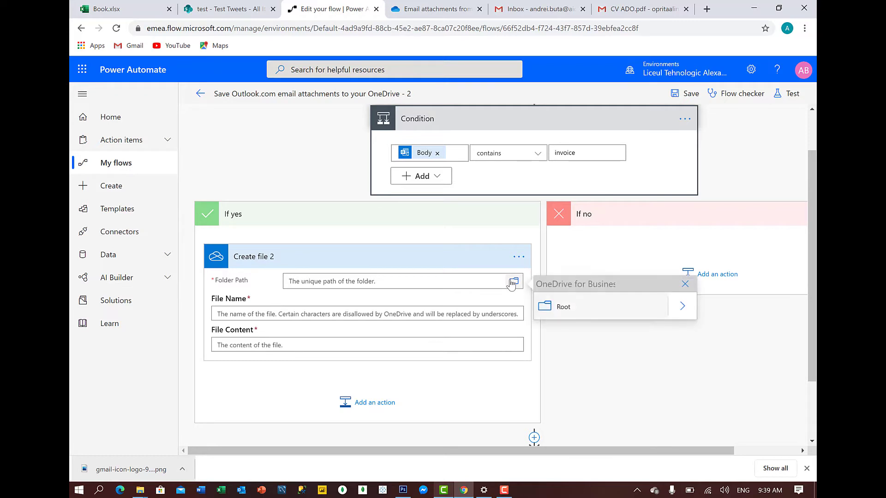
left_click(618, 308)
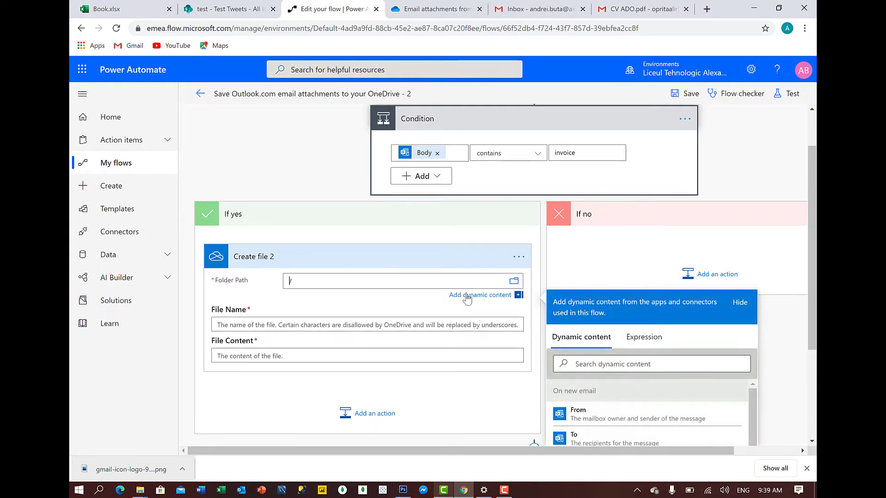
left_click(513, 281)
left_click(682, 307)
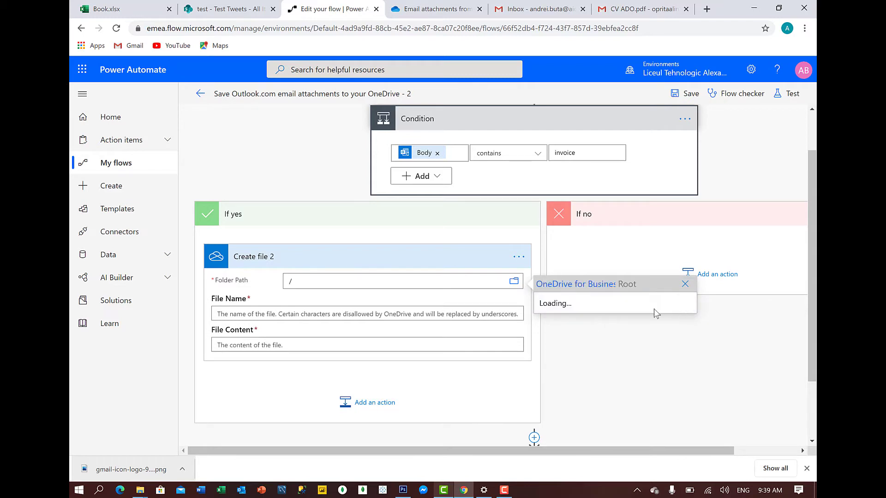
left_click(573, 314)
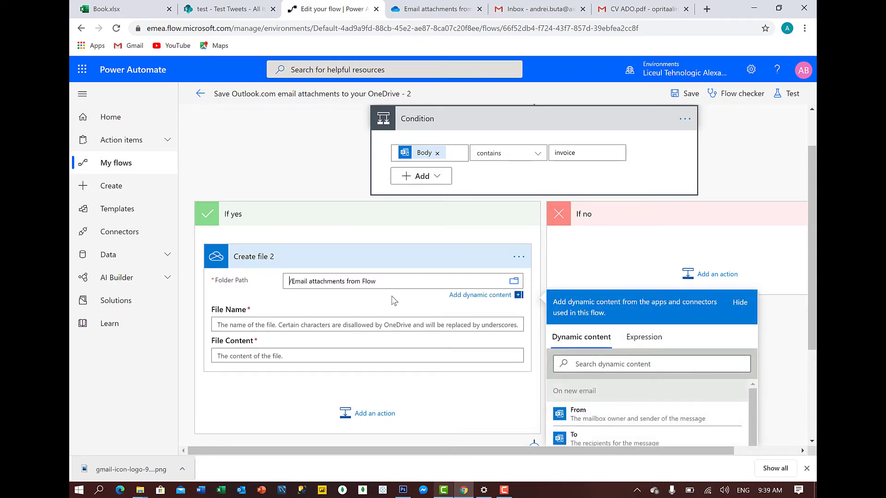
scroll(369, 296, "down", 1)
Set File Name to the dynamic Attachments Name, wrapping the step in Apply to each
left_click(258, 271)
left_click(277, 289)
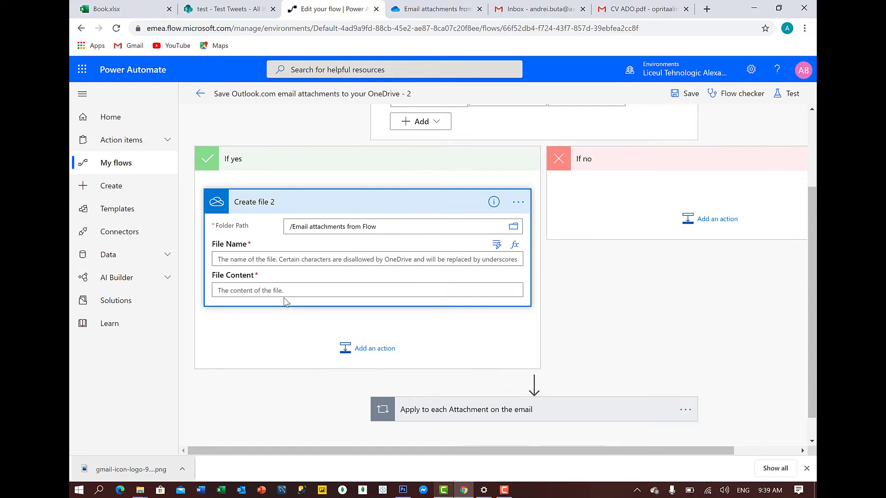
left_click(497, 244)
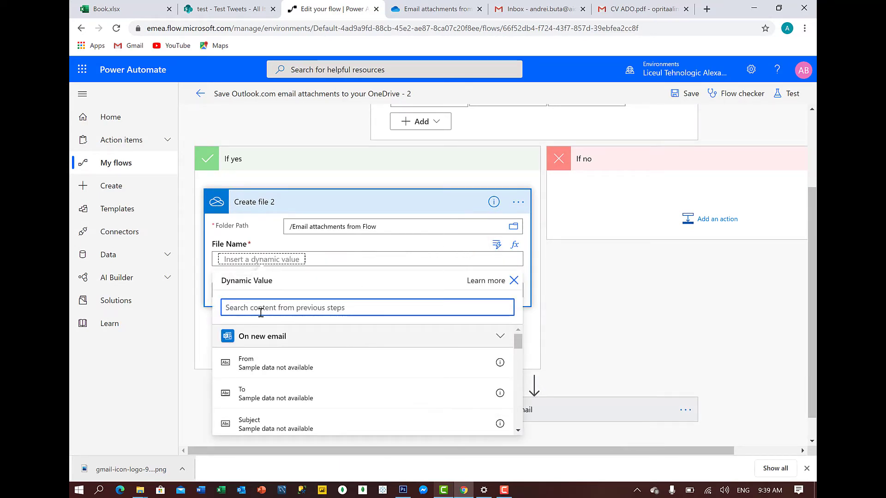
type("attachem")
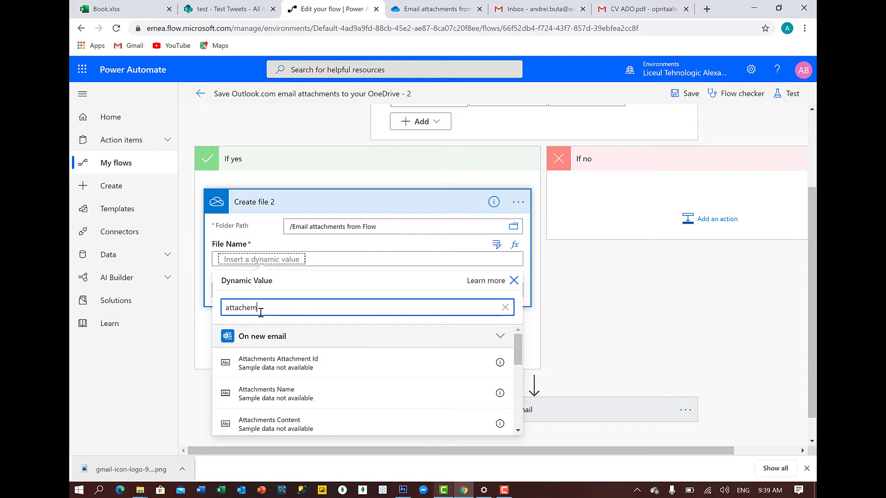
type("ent")
key("BackSpace")
type("ents")
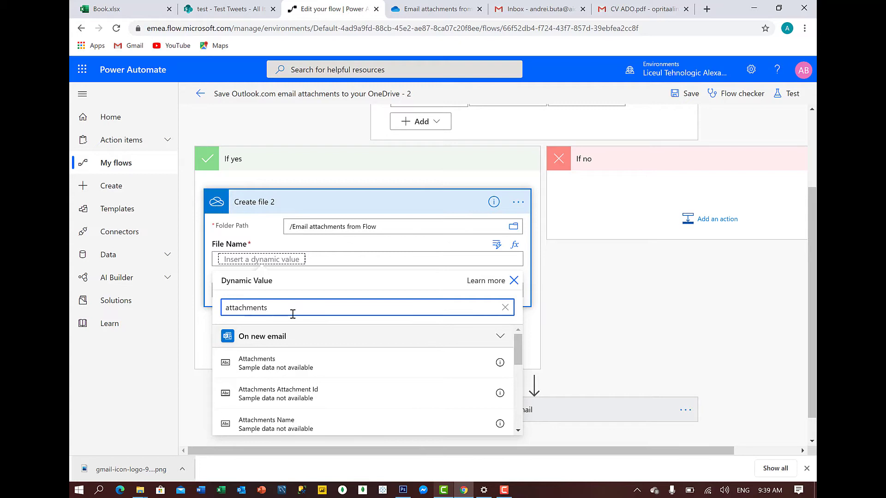
left_click(267, 422)
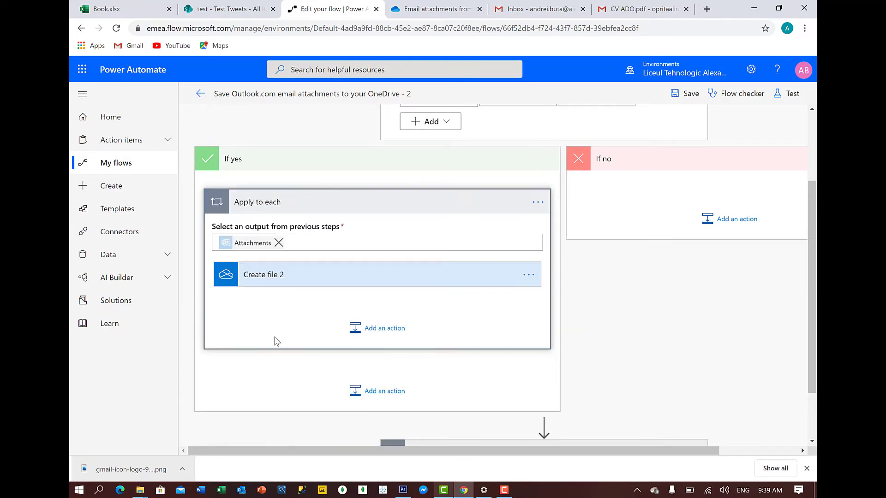
Replace the plain text in Create file 2's File Content with dynamic Attachments Content
left_click(291, 274)
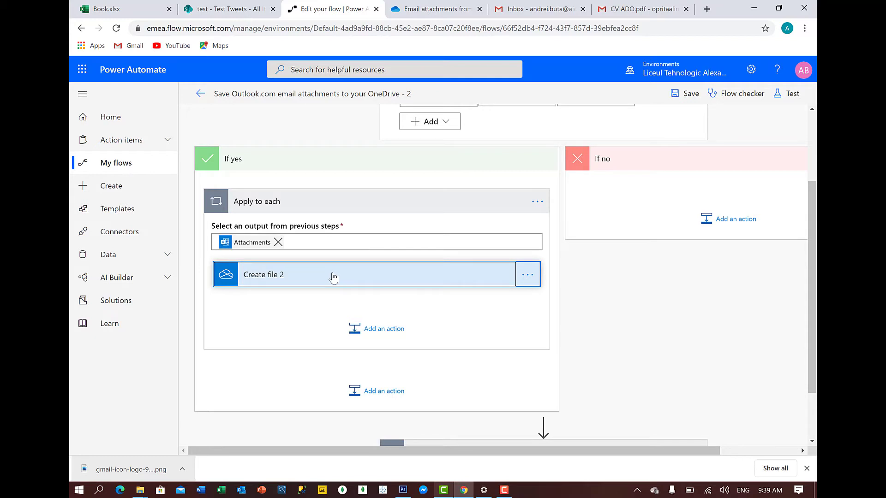
left_click(458, 282)
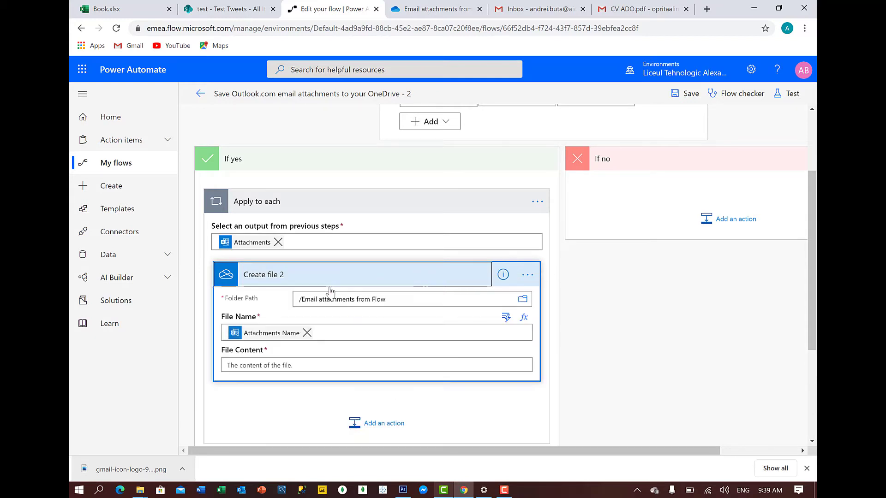
left_click(270, 365)
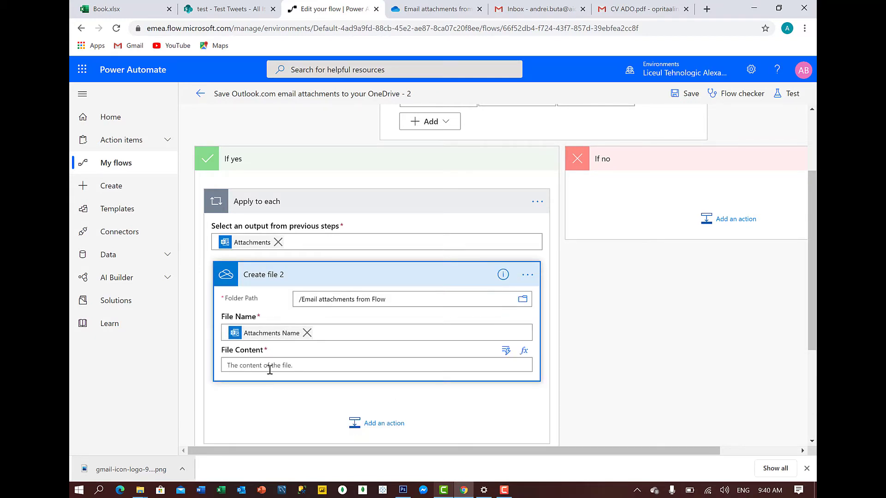
type("attachments")
left_click_drag(302, 371, 141, 366)
key("ctrl+c")
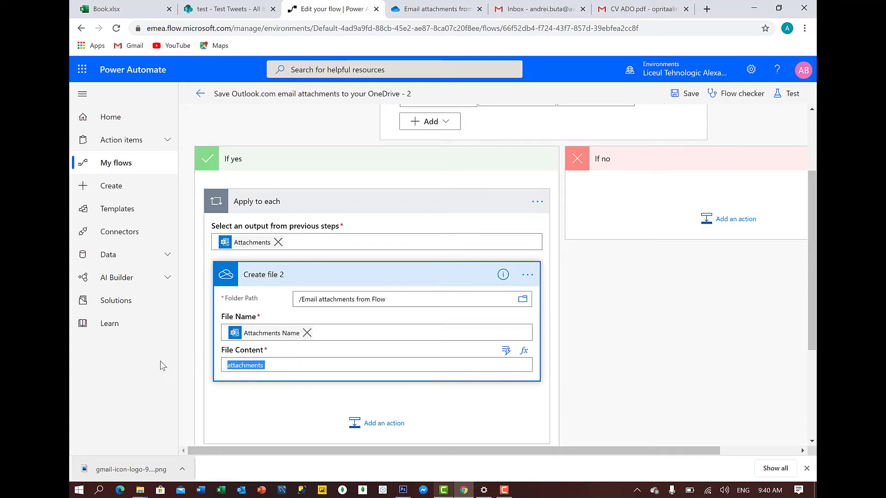
key("BackSpace")
left_click(506, 351)
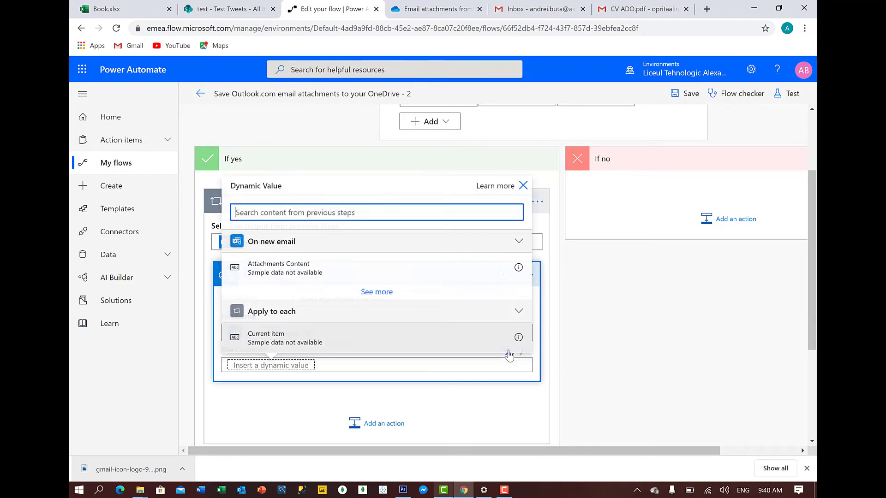
key("ctrl+v")
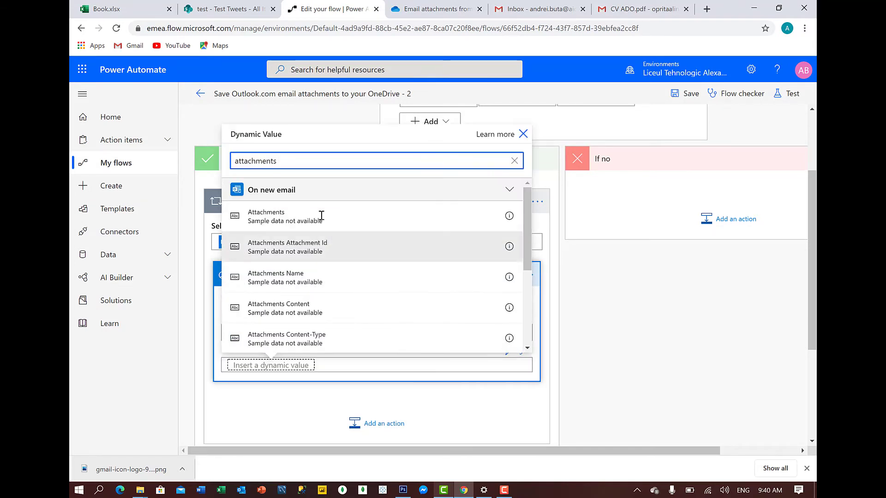
scroll(295, 283, "down", 1)
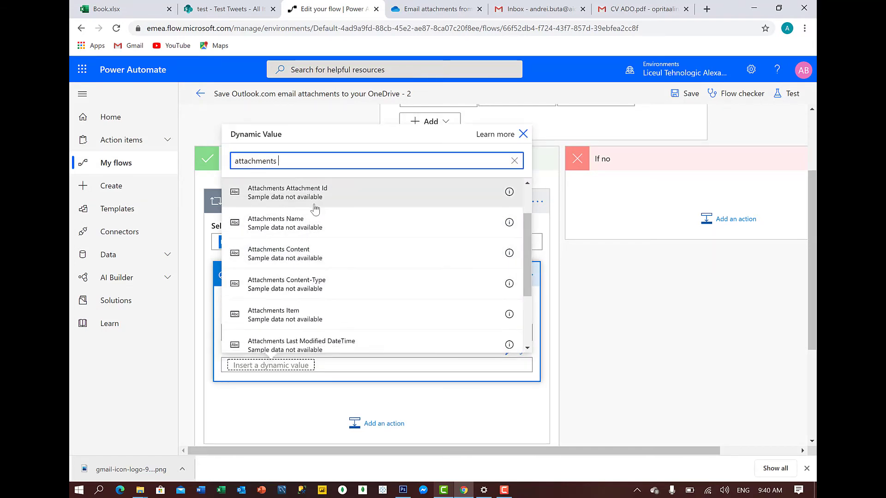
left_click(322, 260)
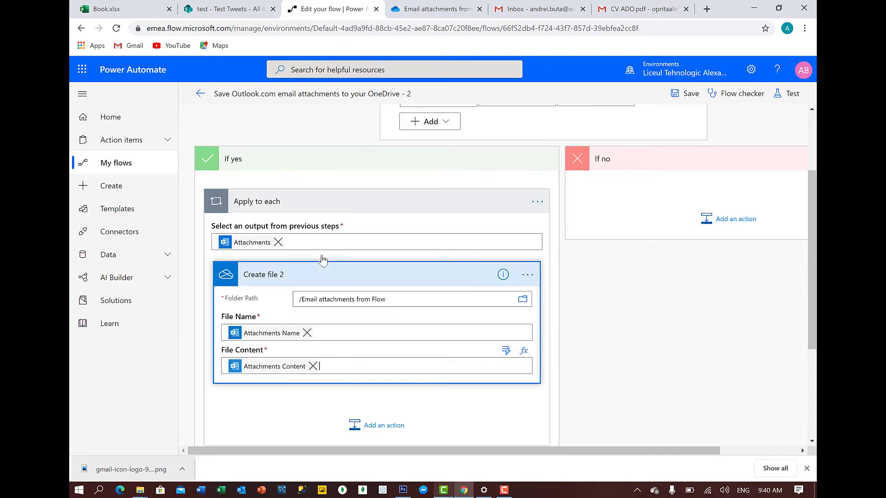
Start deleting an Apply to each step from its options menu, then cancel
scroll(809, 229, "down", 2)
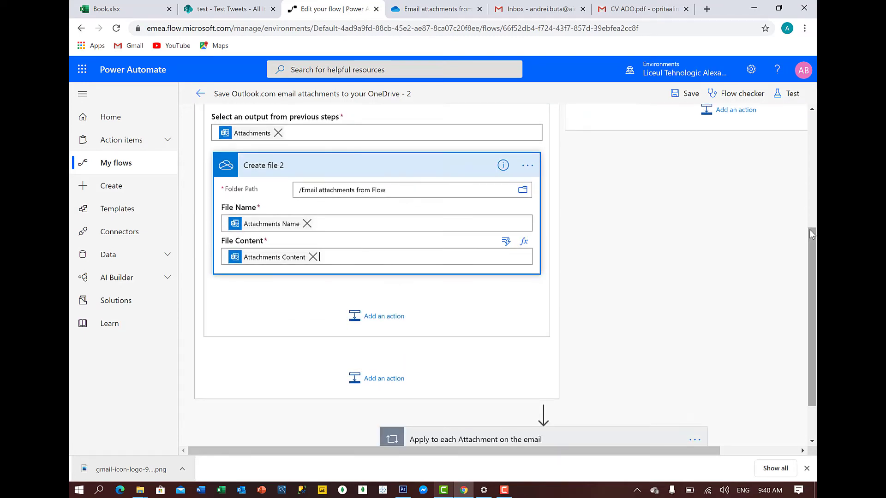
scroll(702, 244, "up", 5)
scroll(710, 245, "down", 2)
scroll(710, 245, "down", 3)
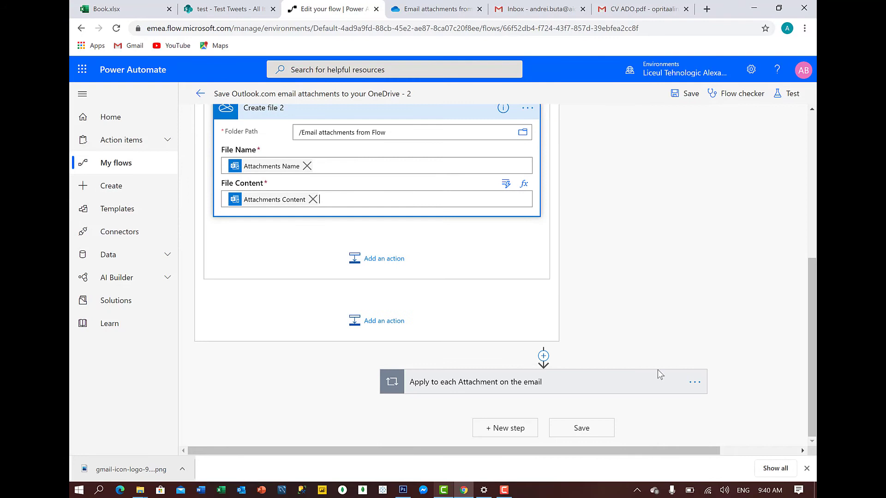
left_click(690, 384)
left_click(692, 385)
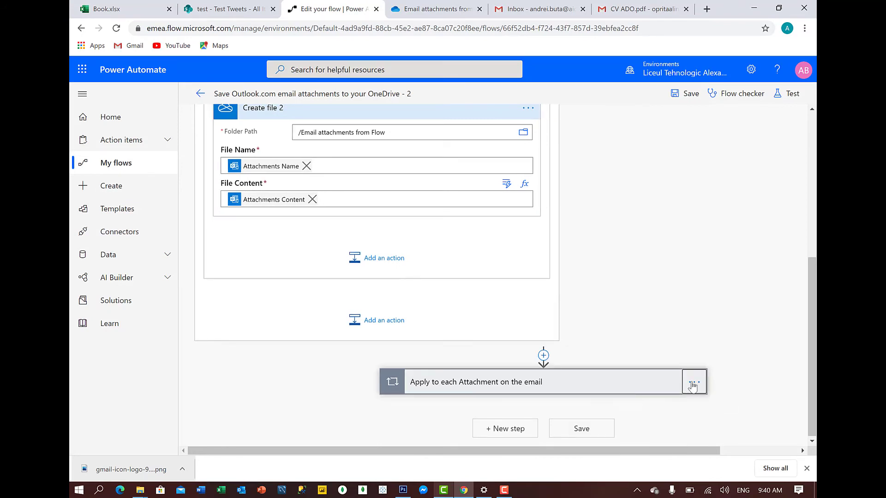
left_click(690, 385)
left_click(598, 440)
left_click(498, 280)
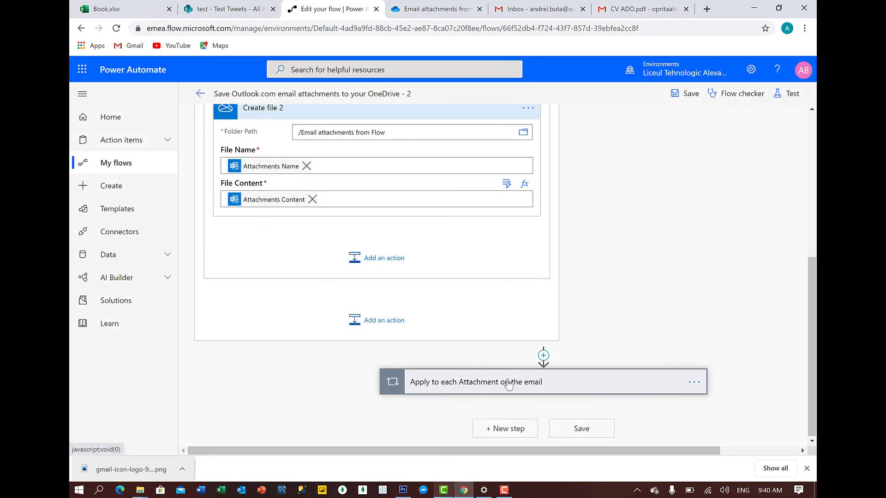
Check the file-creation fields, then delete the outer attachment loop and confirm
left_click(506, 381)
scroll(506, 369, "down", 3)
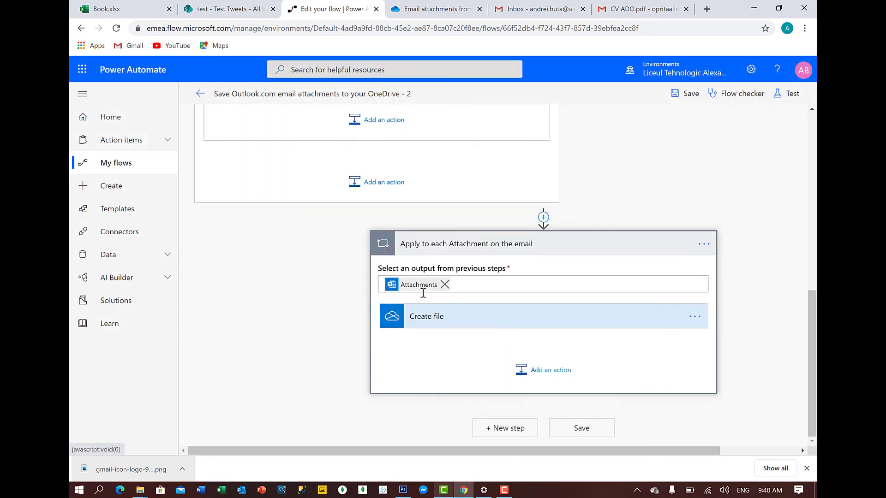
left_click(444, 317)
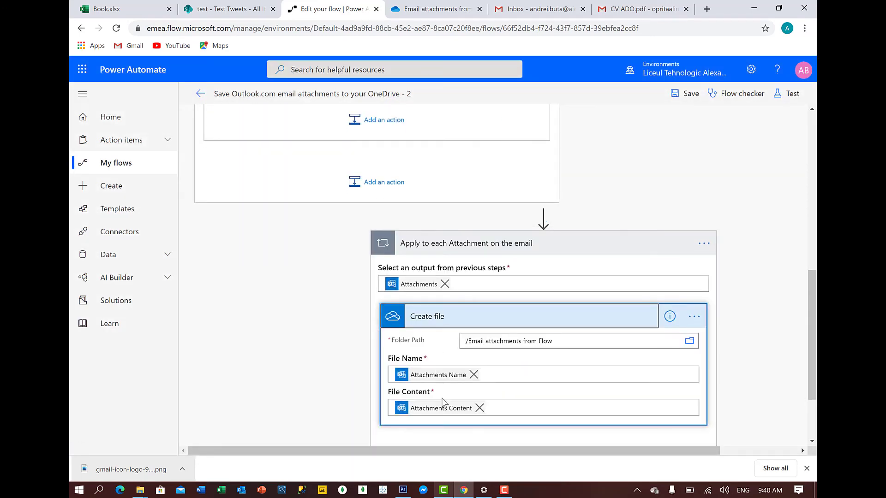
left_click(704, 243)
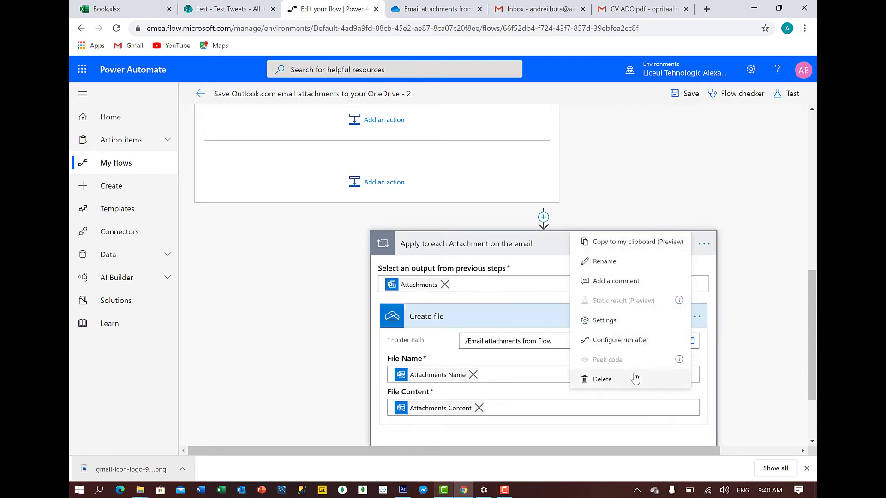
left_click(631, 375)
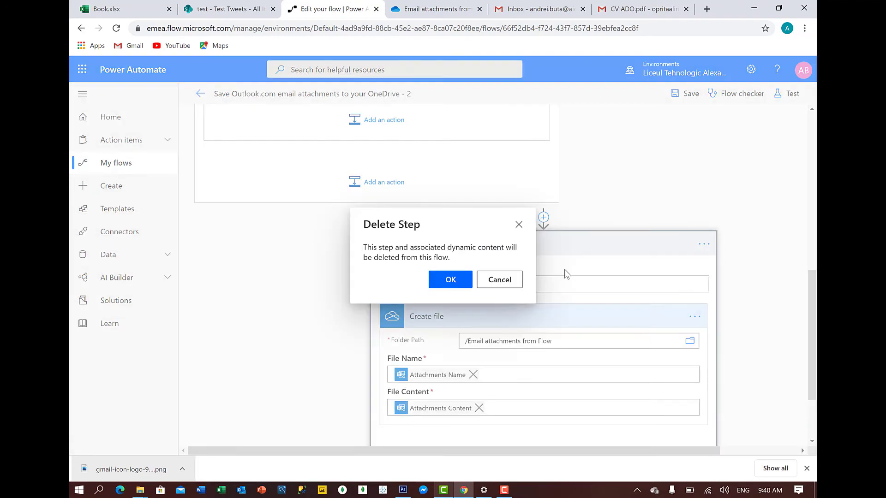
left_click(452, 284)
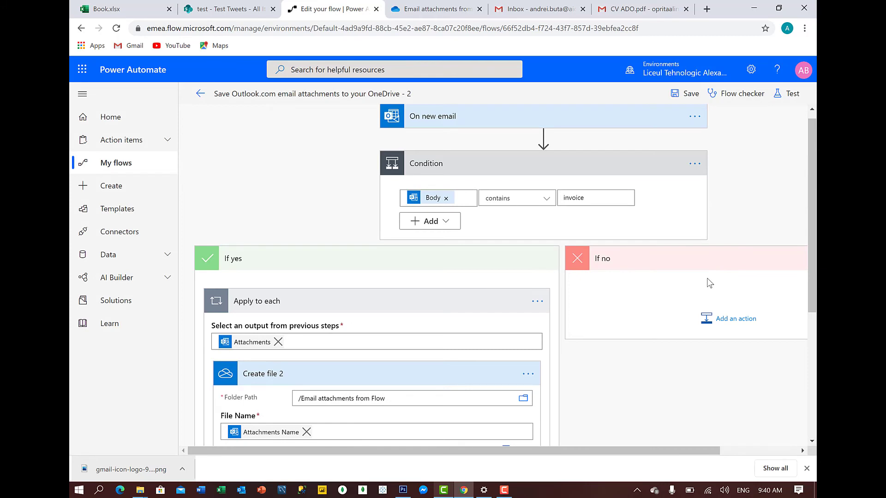
scroll(710, 282, "down", 5)
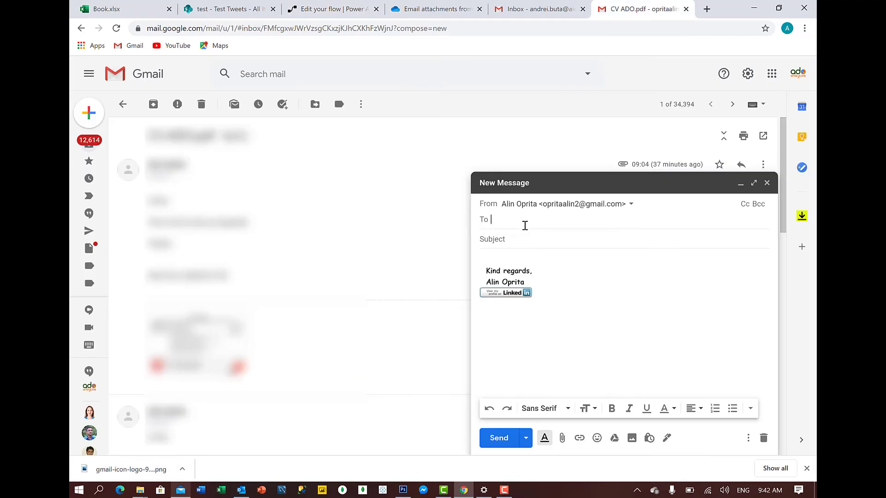
Address the email to the suggested Outlook.com contact and attach the Excel logo image from Desktop
type("art")
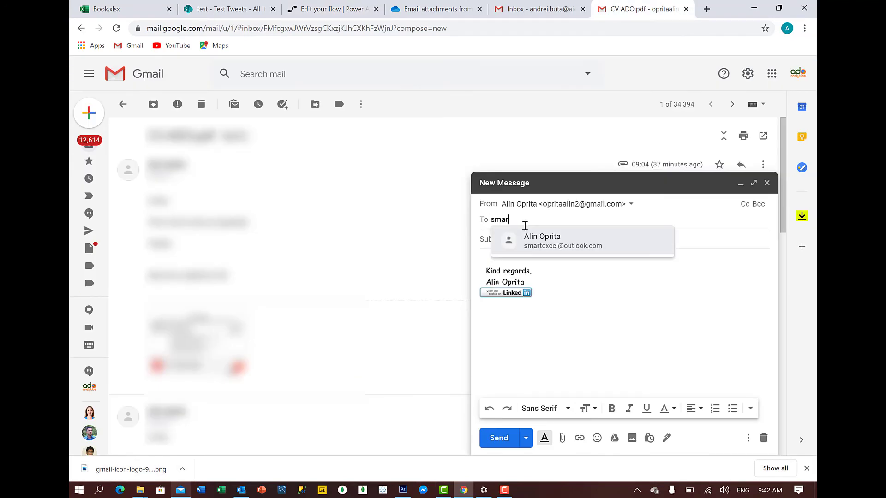
left_click(529, 245)
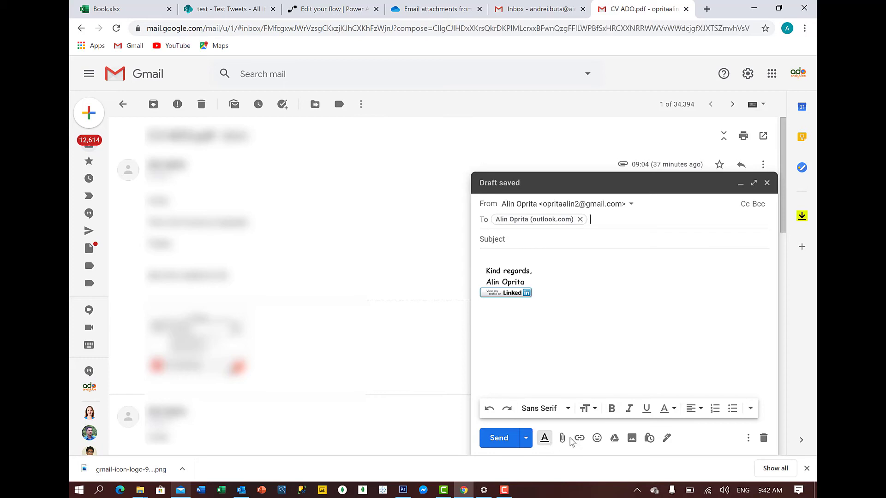
left_click(563, 441)
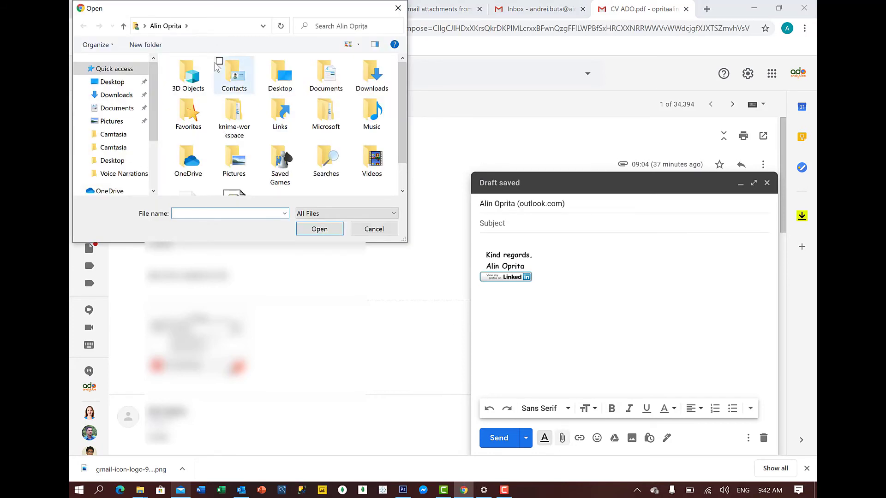
left_click(113, 85)
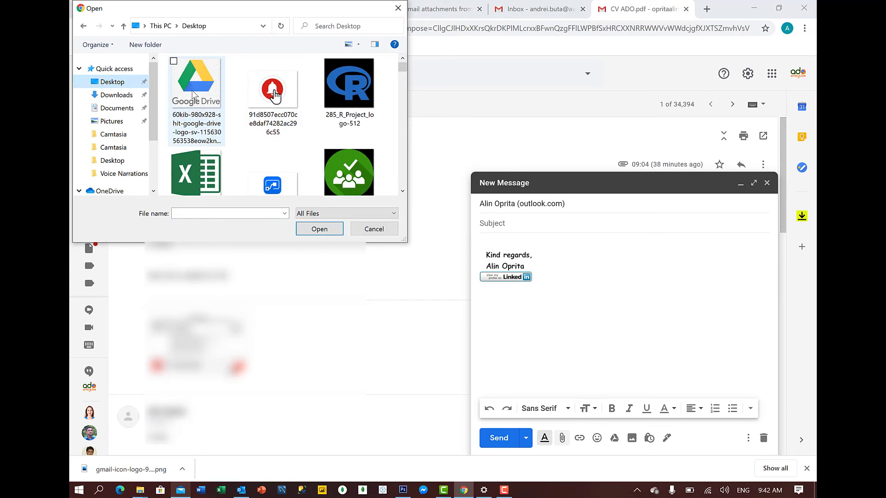
scroll(198, 101, "down", 1)
left_click(202, 109)
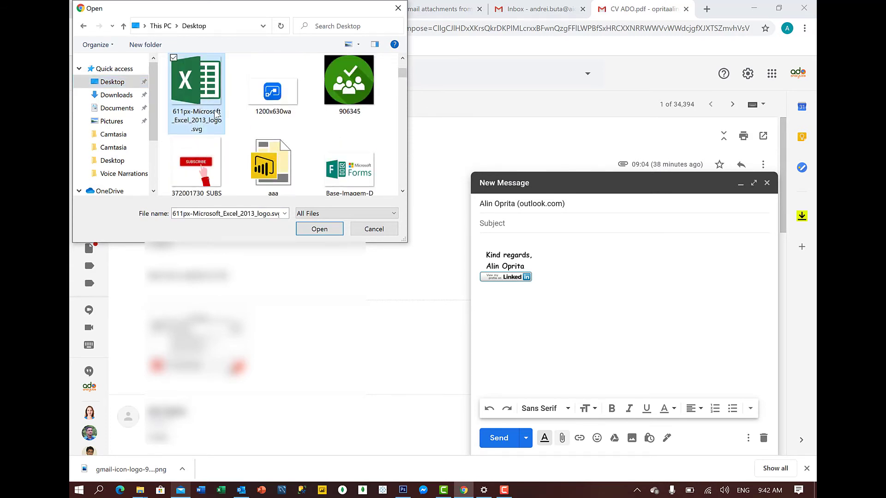
left_click(319, 230)
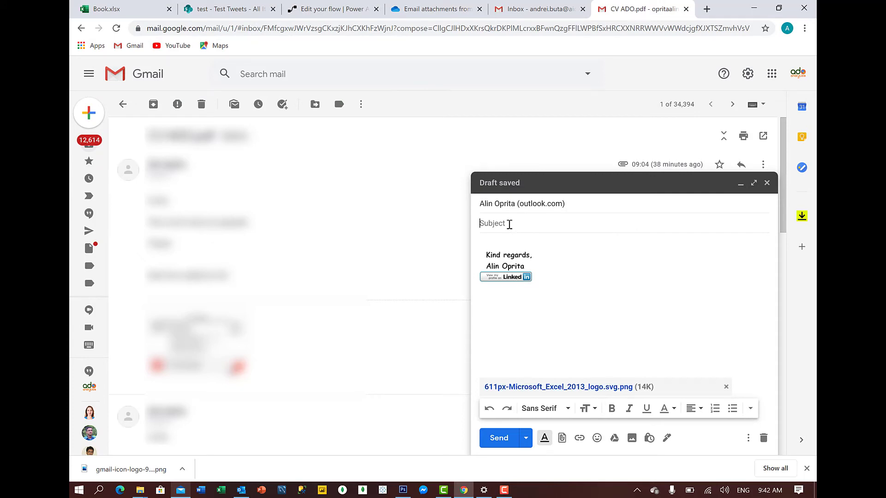
Enter subject 'Electrical Company', write a body mentioning the invoice, and send it
type("Electrivc")
key("BackSpace")
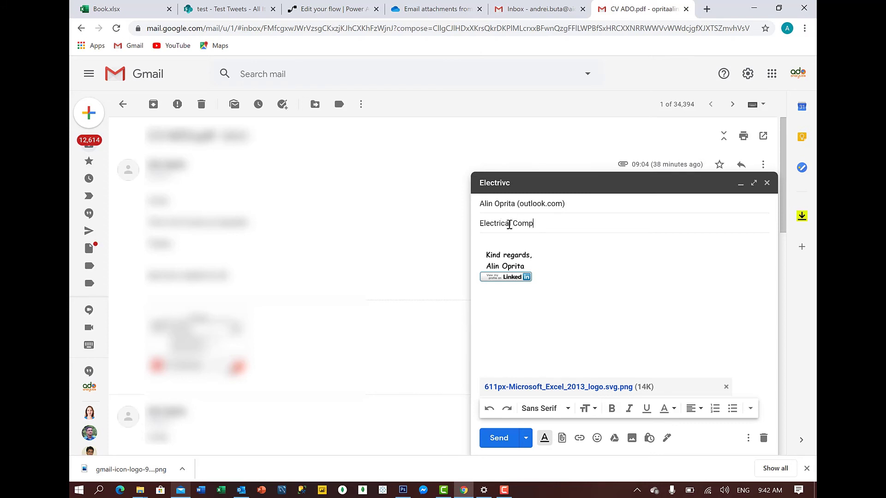
key("BackSpace")
key("BackSpace")
key("BackSpace")
left_click(486, 240)
type("Hi,")
key("Return")
key("Return")
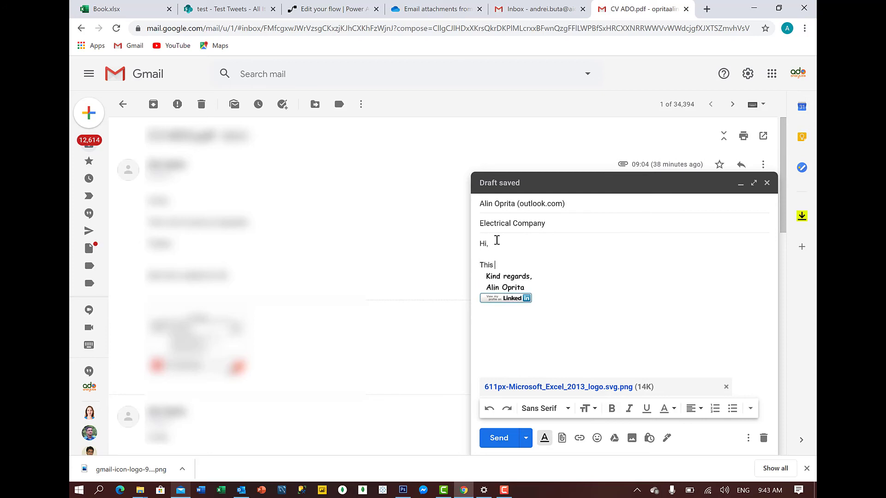
type("This is the invoice")
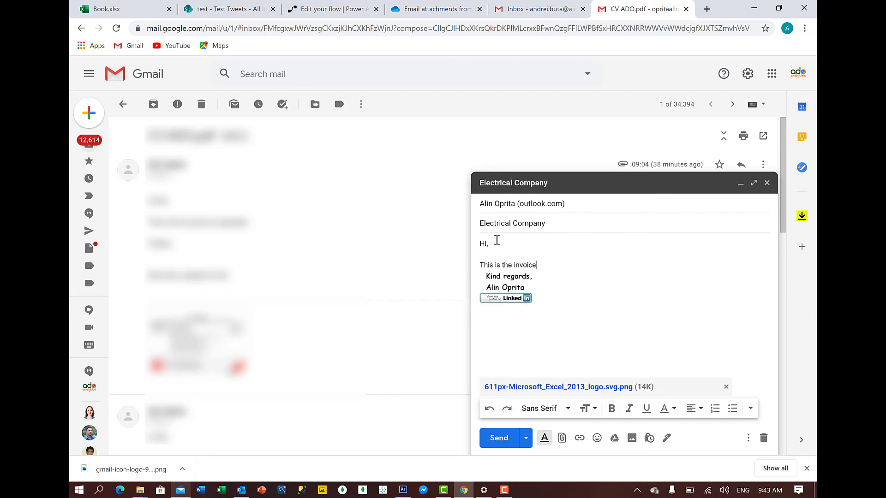
type(" as requested.")
key("Return")
key("Return")
type("Thank you")
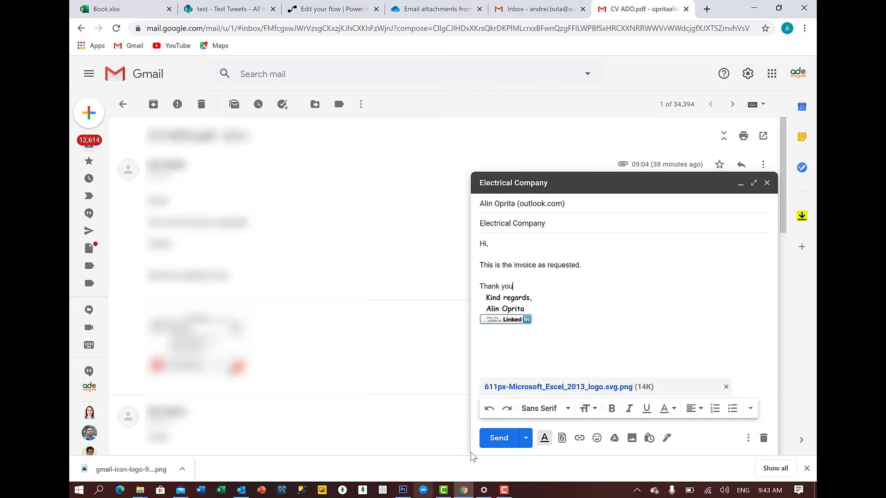
left_click(499, 439)
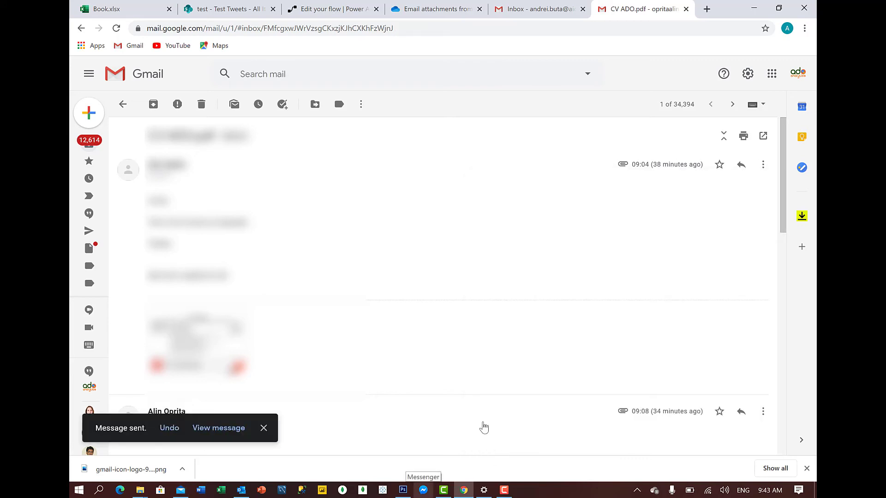
View the OneDrive folder still holding only Book.xlsx and ttt.pbix, then return to the flow
left_click(473, 7)
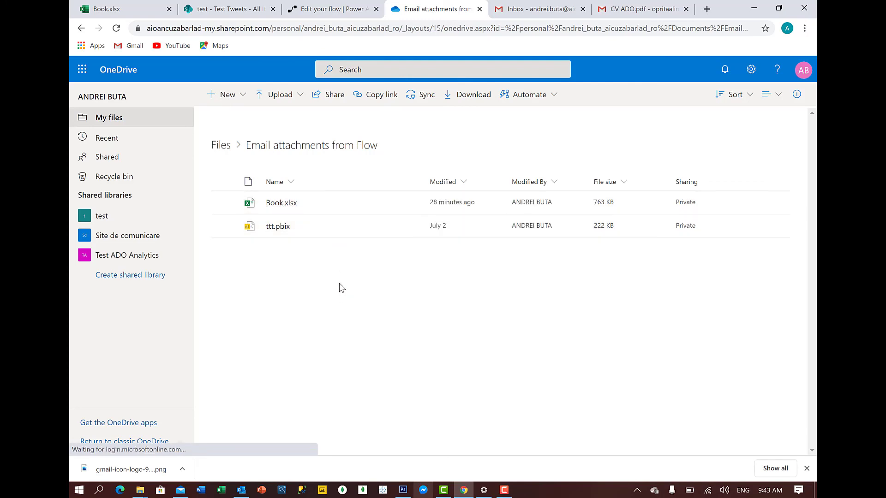
left_click(343, 5)
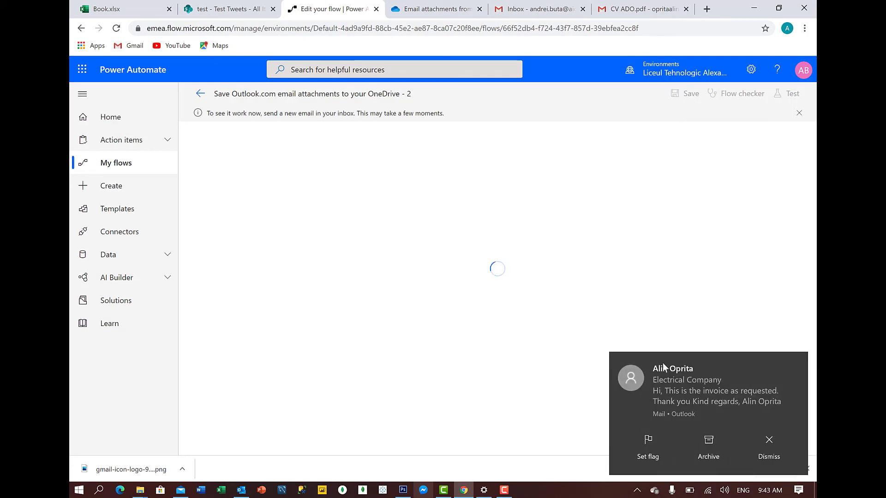
Dismiss the new-mail notification over the successful run report and go to OneDrive
left_click(764, 444)
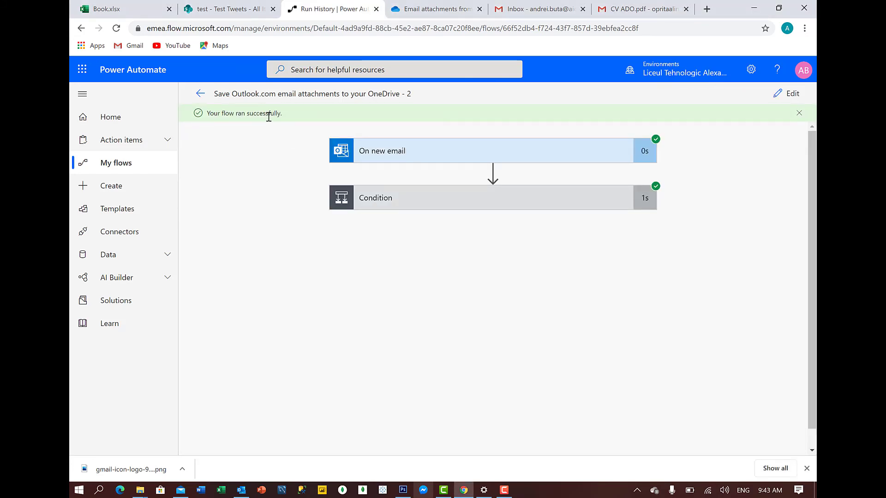
left_click(429, 9)
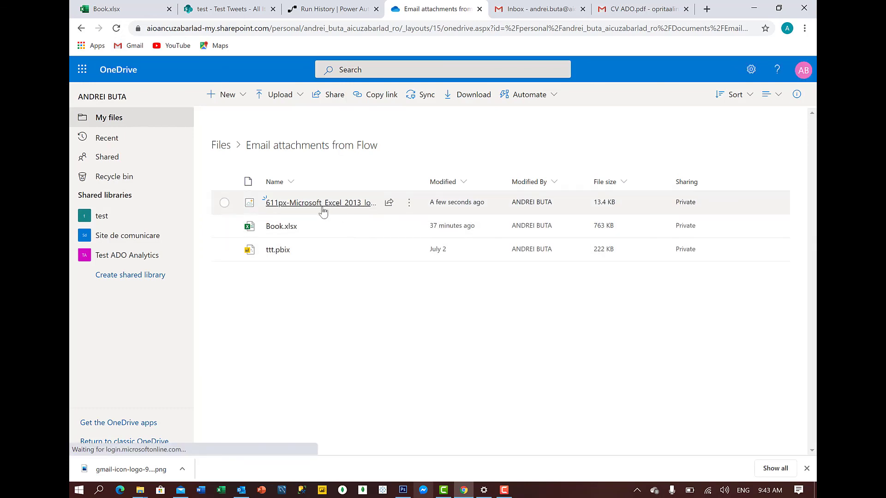
Show the details card of the new 611px-Microsoft_Excel_2013_logo.svg file (13.4 KB)
mouse_move(286, 211)
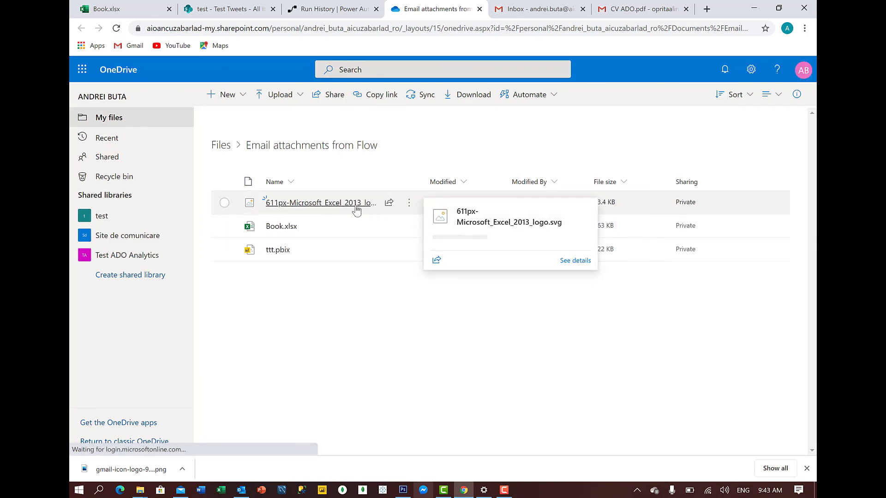